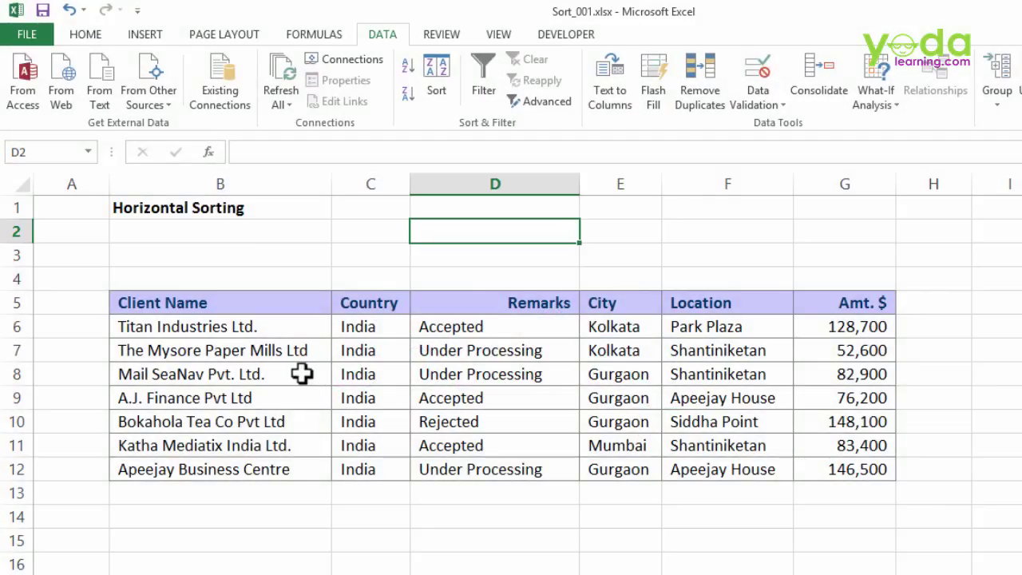
Step: Select a block of the client table, then the Client Name, City and Location values
left_click_drag(239, 301, 849, 461)
left_click_drag(221, 325, 218, 447)
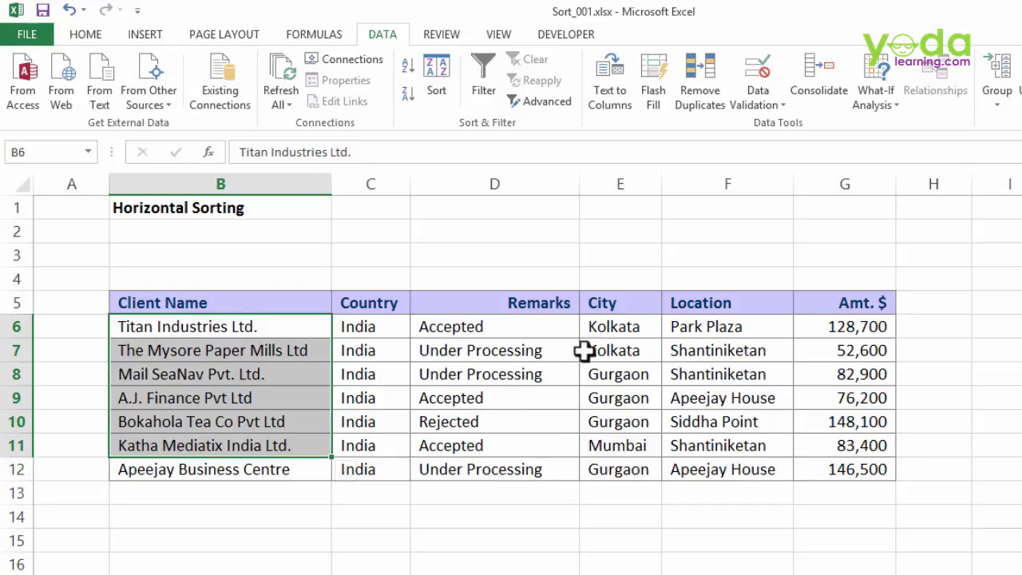
left_click_drag(592, 329, 603, 469)
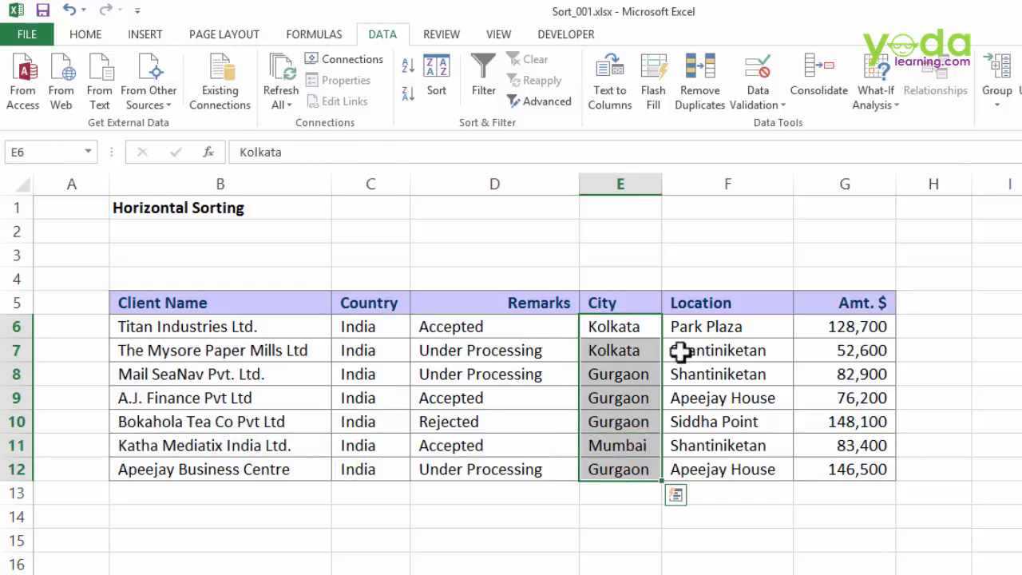
left_click(696, 328)
left_click_drag(697, 327, 702, 469)
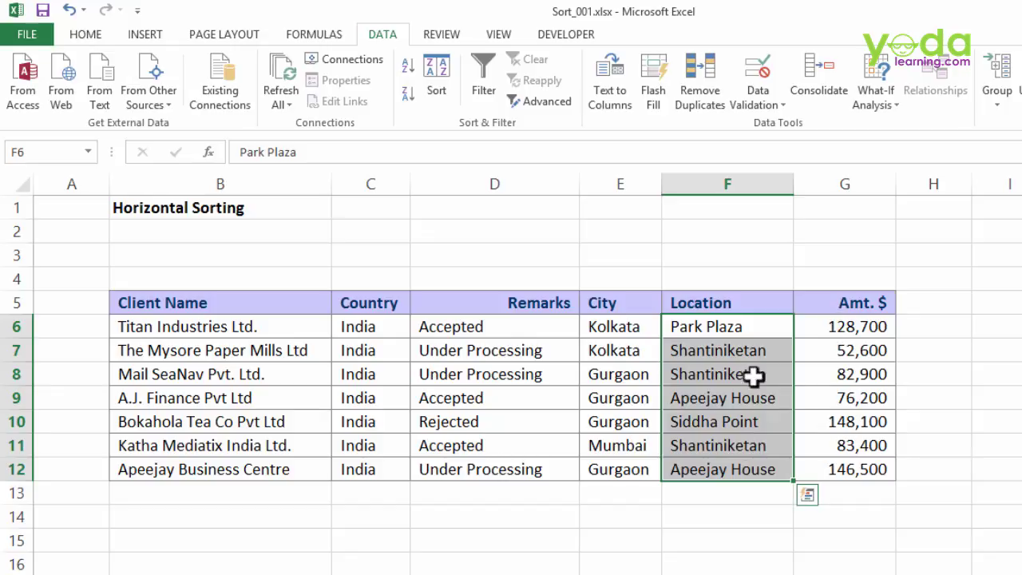
left_click(484, 345)
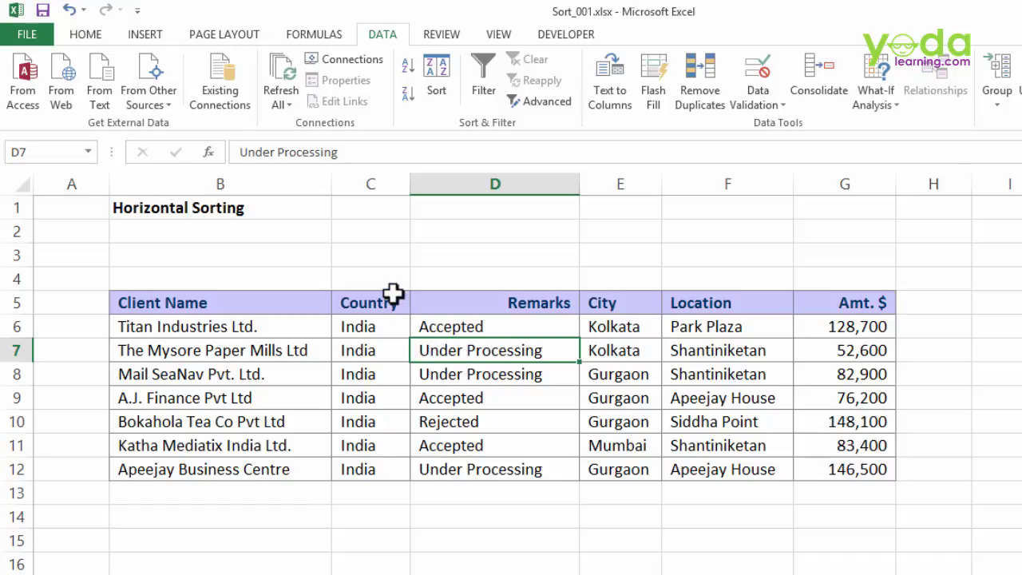
Step: Try moving the Remarks column to column H, then undo it and cancel the cut
left_click(478, 170)
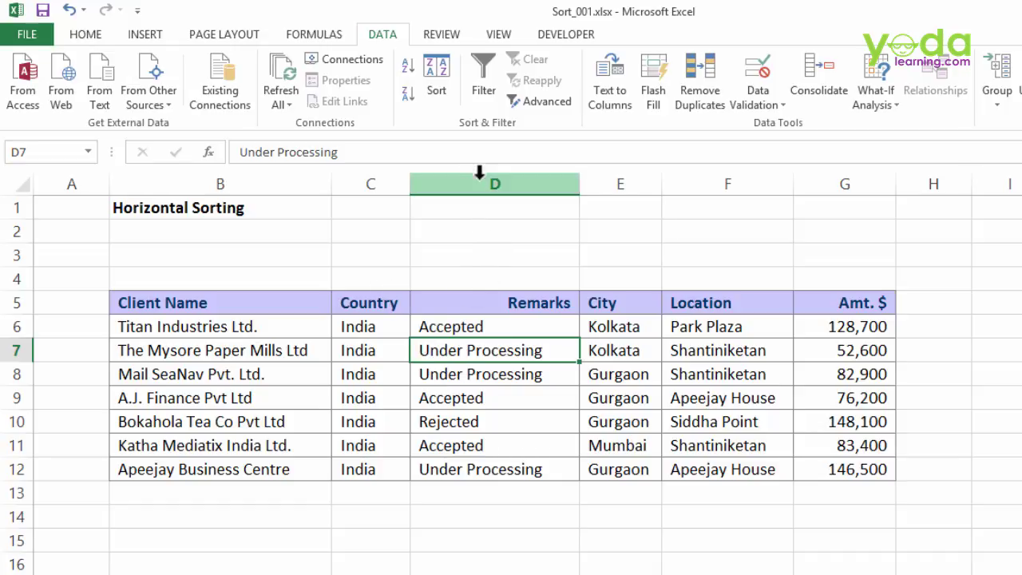
right_click(480, 175)
left_click(509, 190)
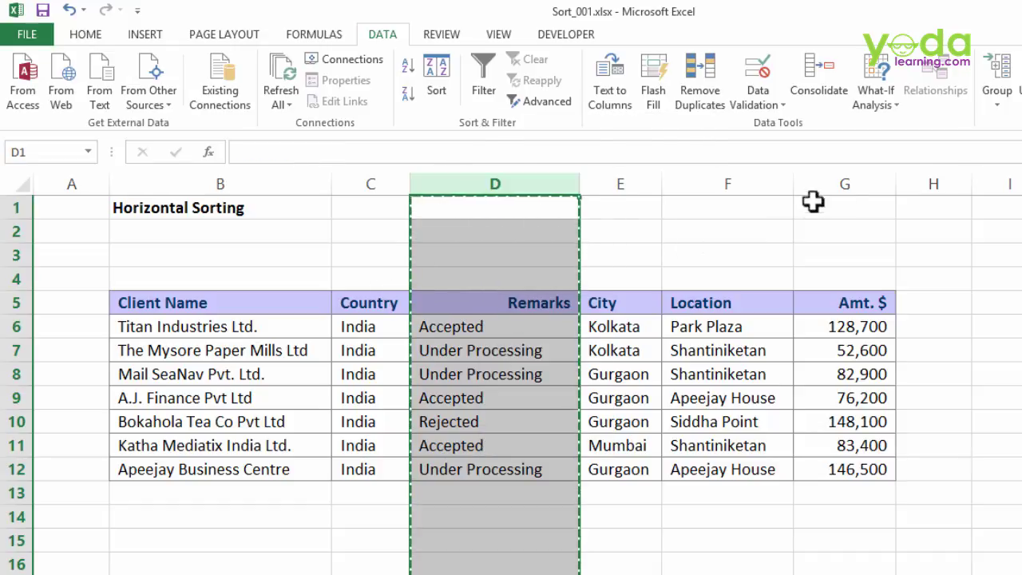
left_click(937, 171)
right_click(935, 171)
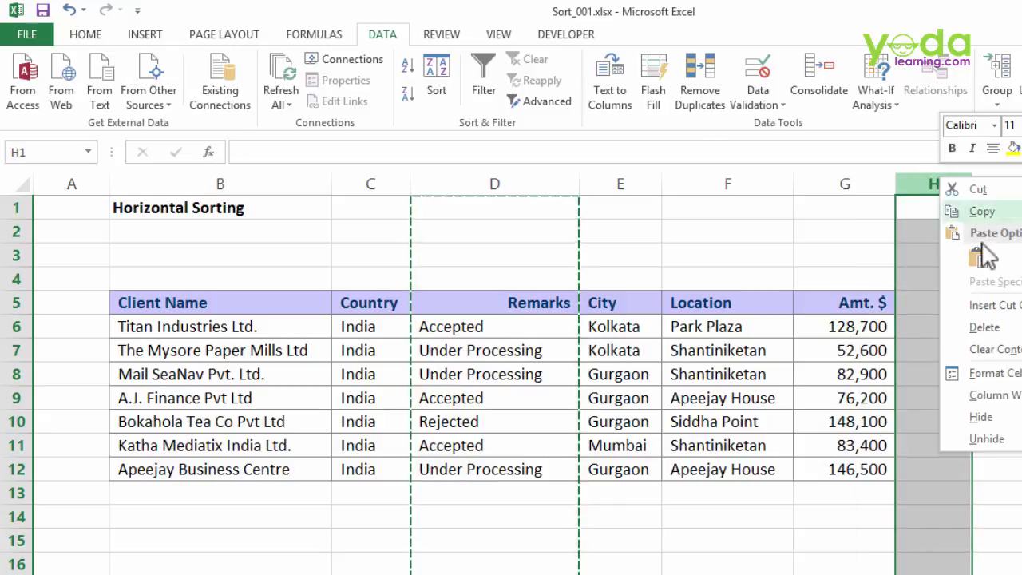
left_click(993, 305)
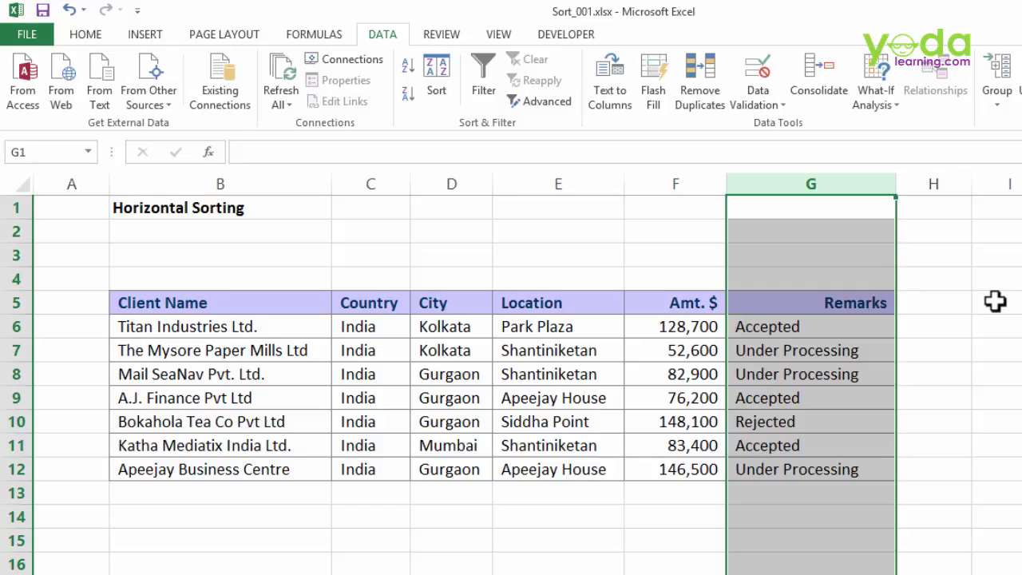
key("ctrl+z")
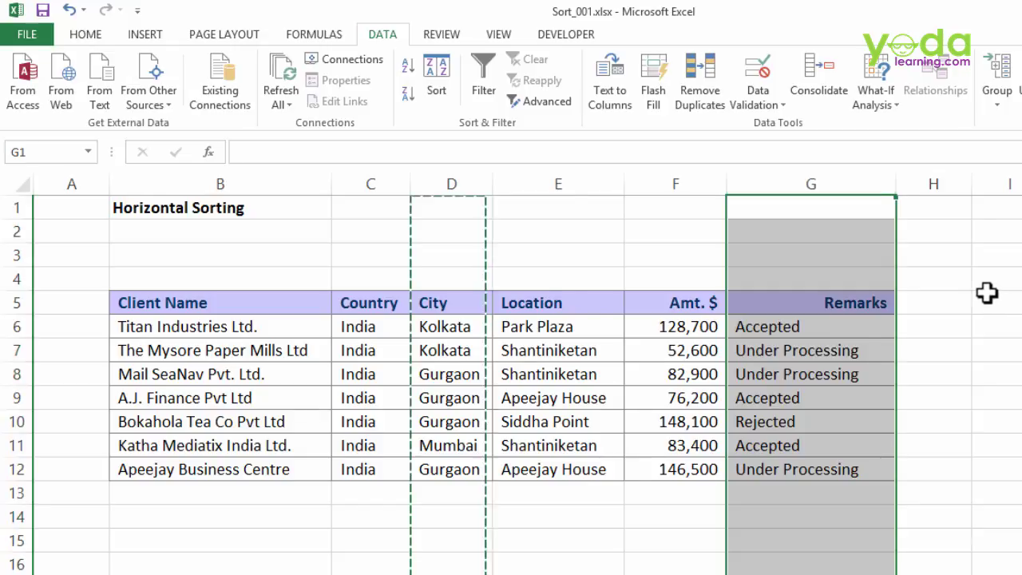
left_click(643, 344)
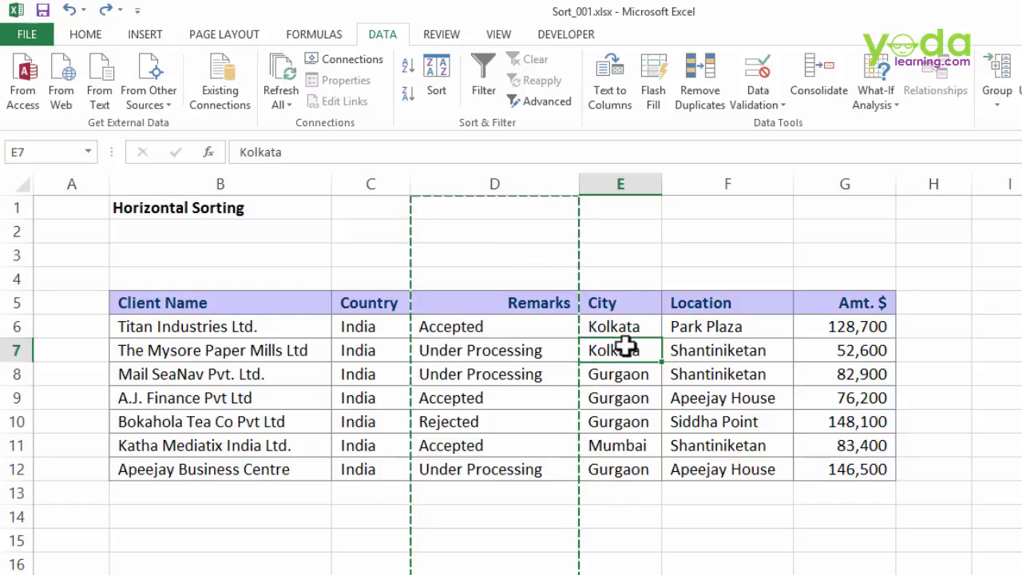
key("Escape")
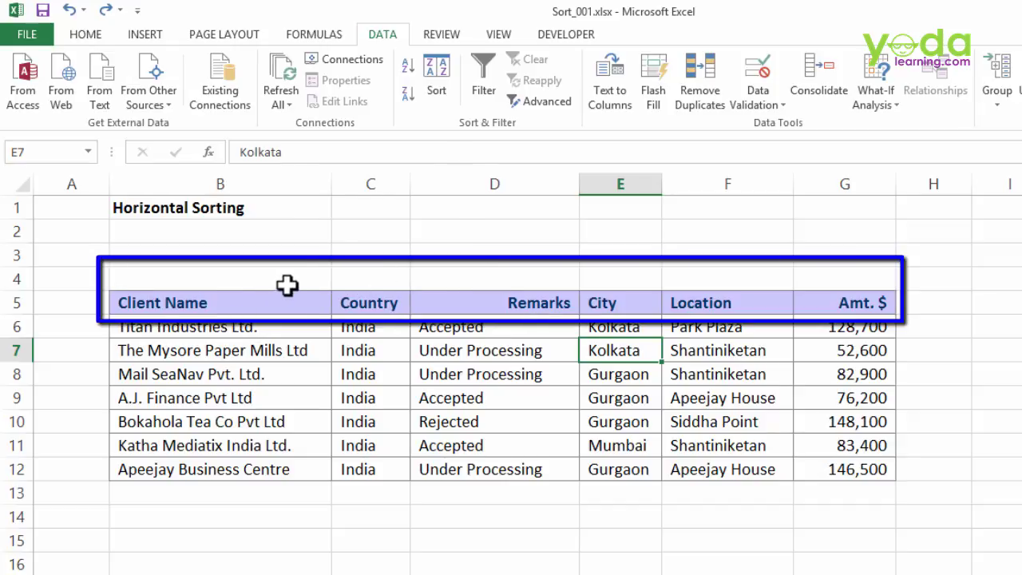
Step: Enter 1 in C4 above Country and 2 in B4 above Client Name
left_click(385, 278)
type("1")
left_click(482, 319)
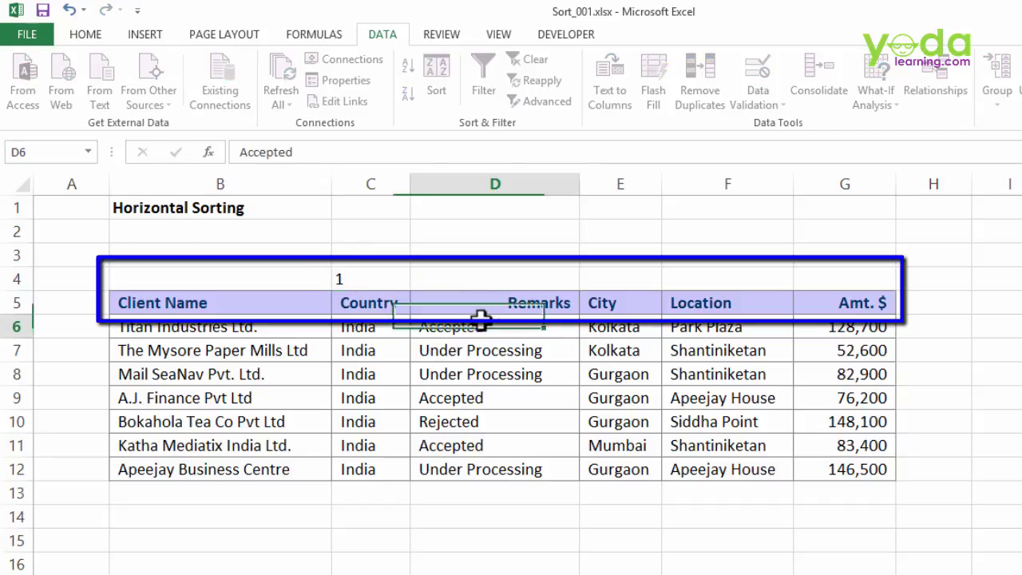
left_click(299, 279)
type("2")
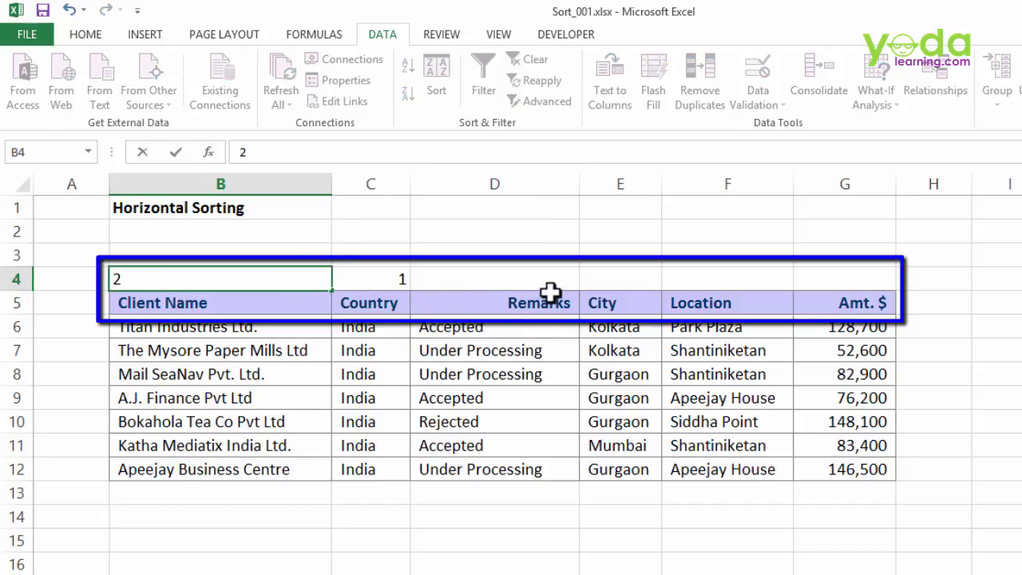
left_click(618, 281)
Step: Number the remaining columns in row 4: City 3, Location 4, Amt. $ 5, Remarks 6
type("3")
left_click(719, 281)
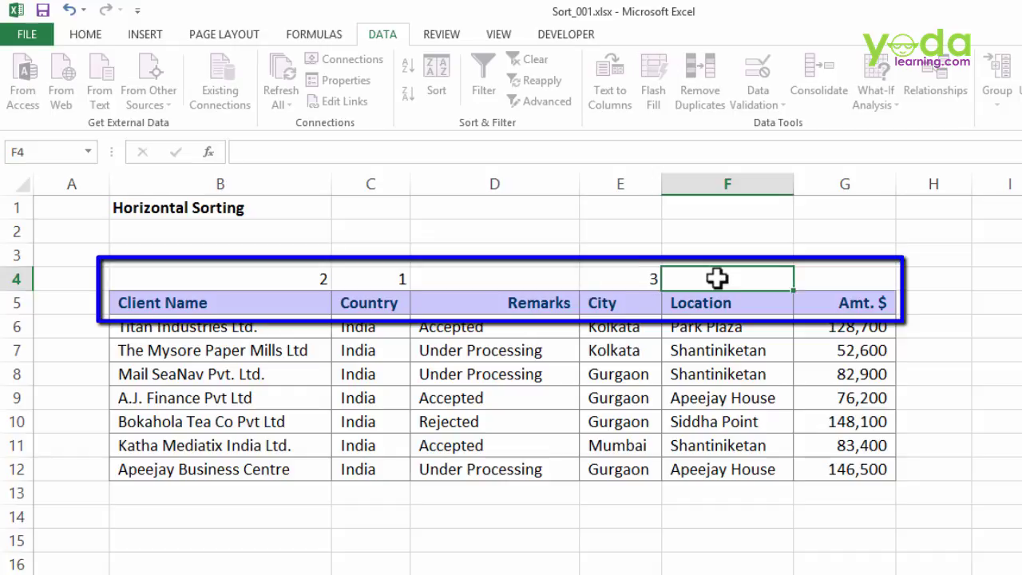
type("4")
left_click(511, 276)
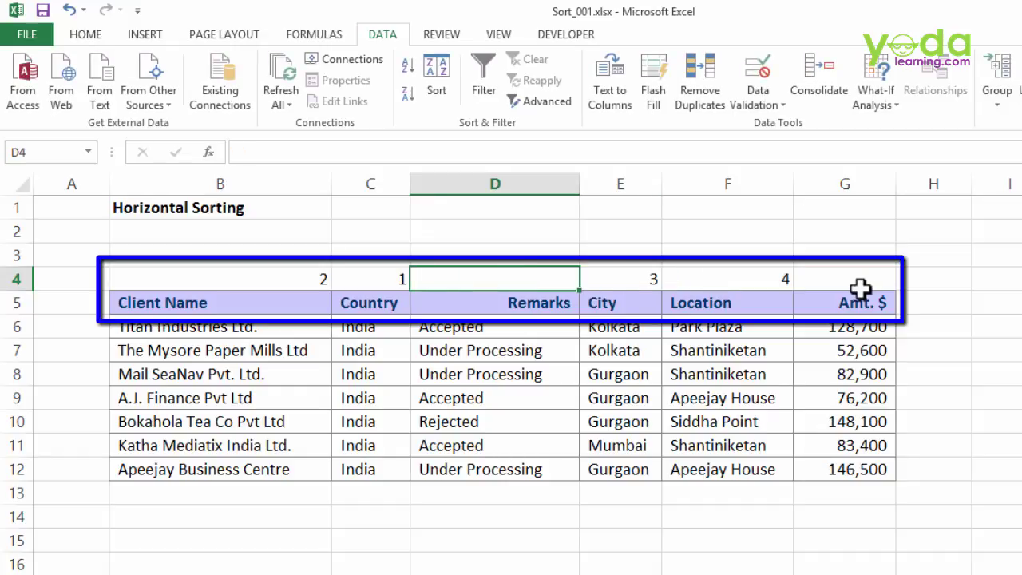
left_click(851, 281)
type("5")
left_click(528, 283)
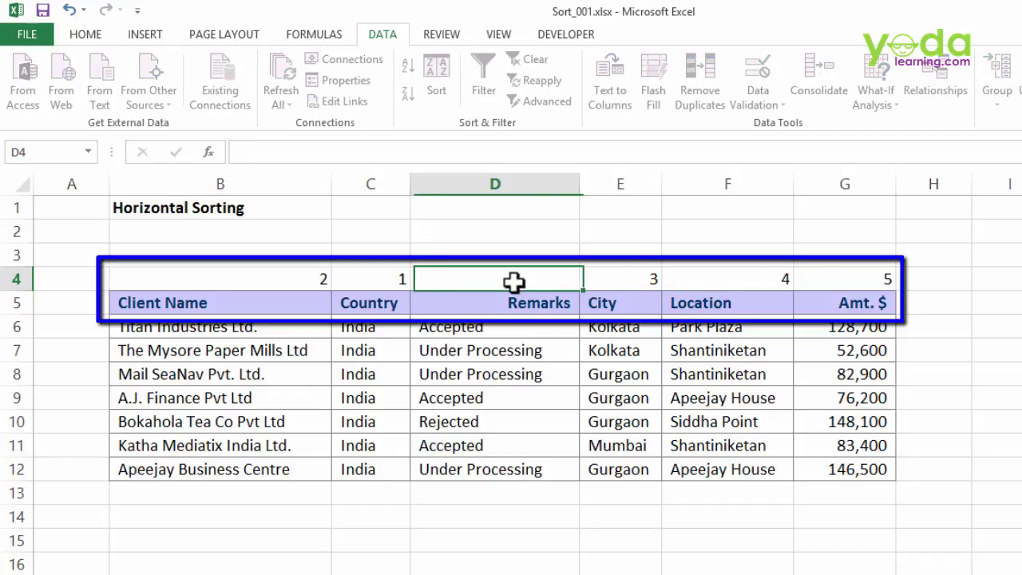
type("6")
left_click(507, 350)
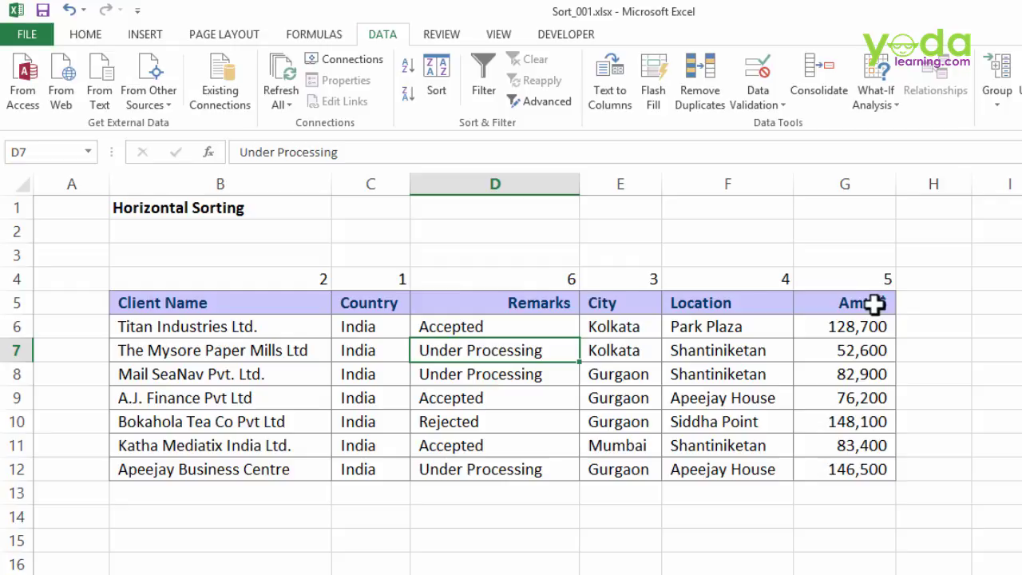
Step: Select the whole table B4:G12, including helper row 4, with Ctrl+A
left_click_drag(272, 278, 839, 277)
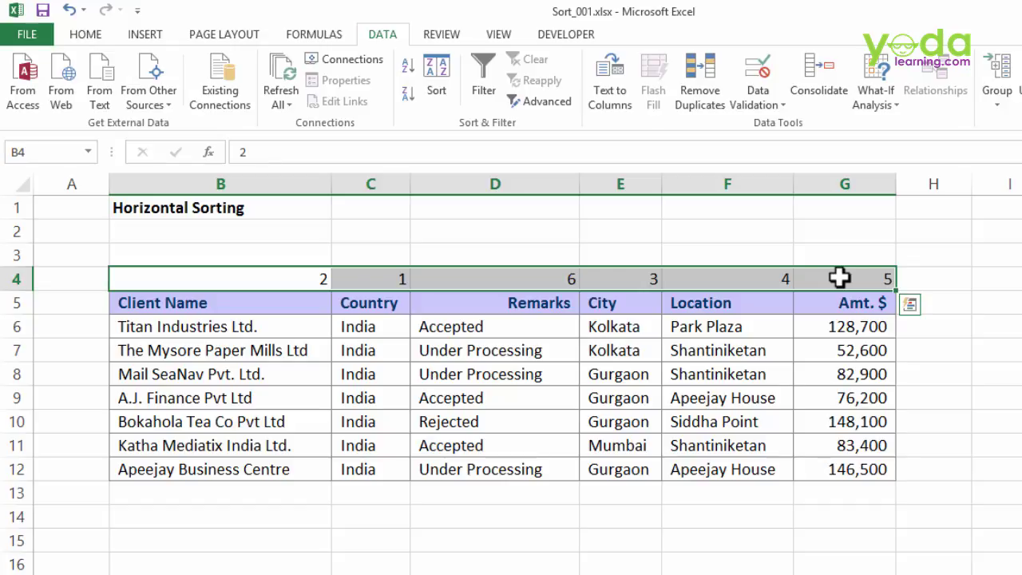
left_click(524, 364)
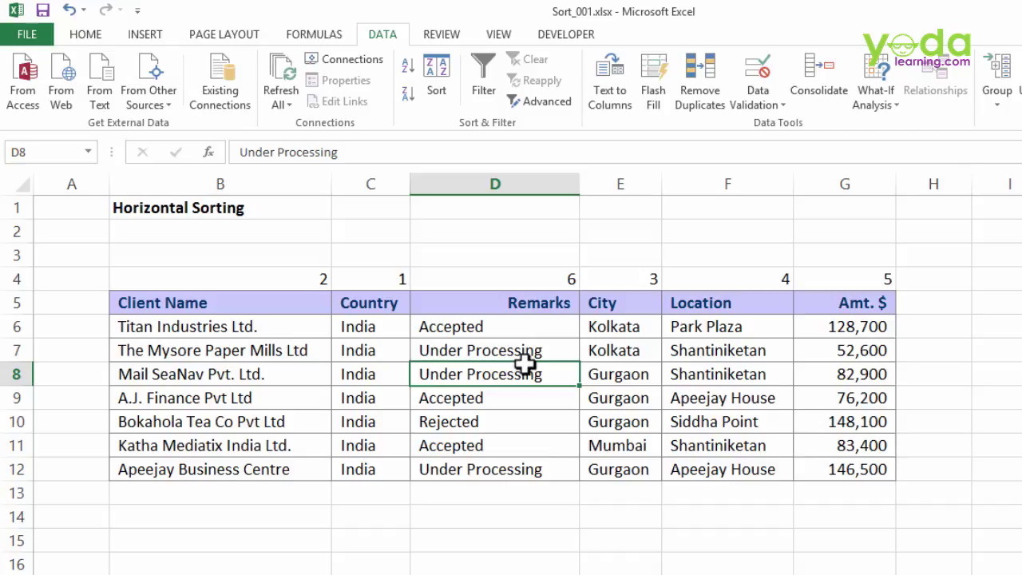
key("ctrl+a")
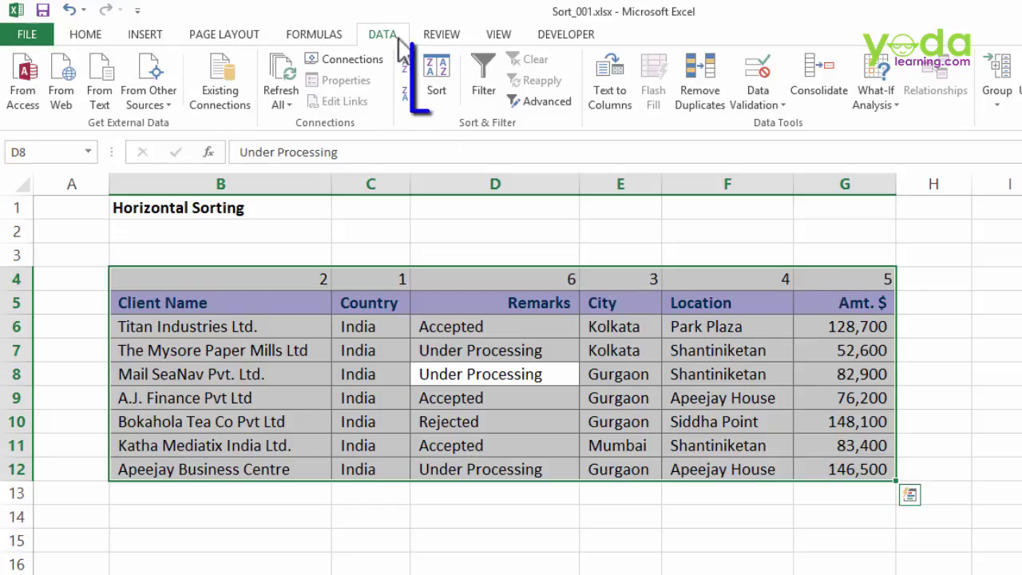
Step: Open the Sort dialog and set its Options orientation to 'Sort left to right'
left_click(423, 81)
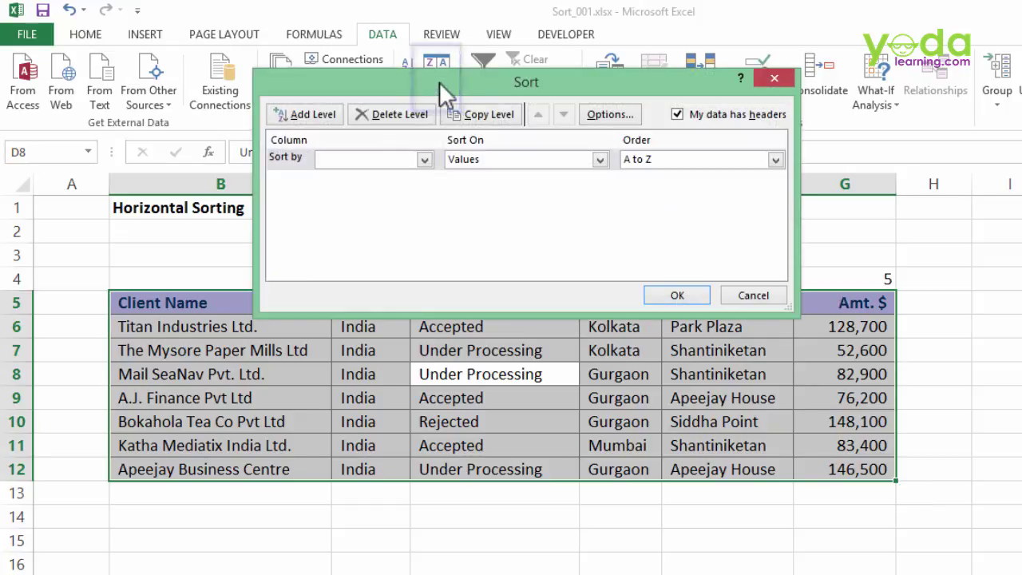
left_click_drag(451, 84, 465, 208)
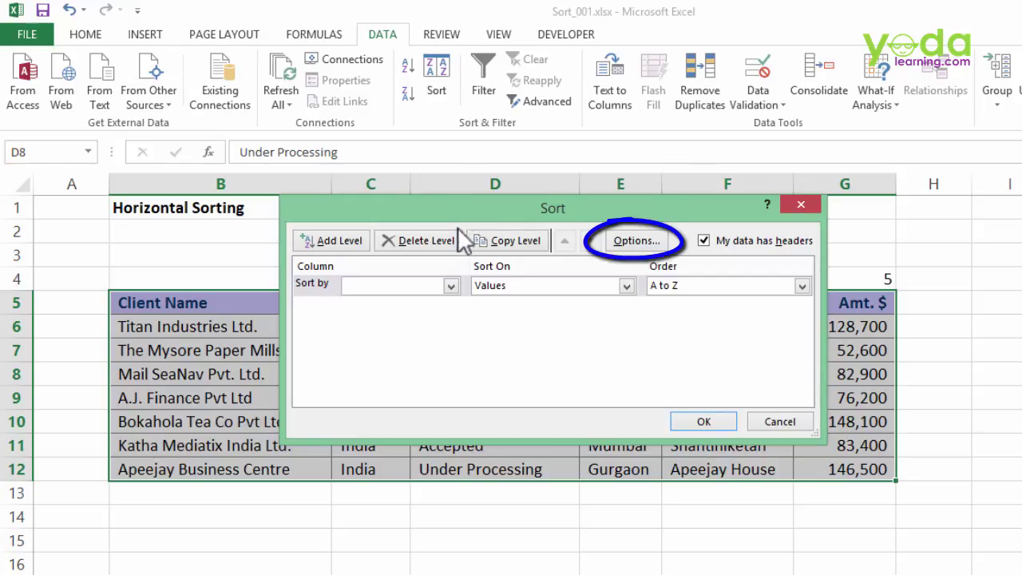
left_click(624, 242)
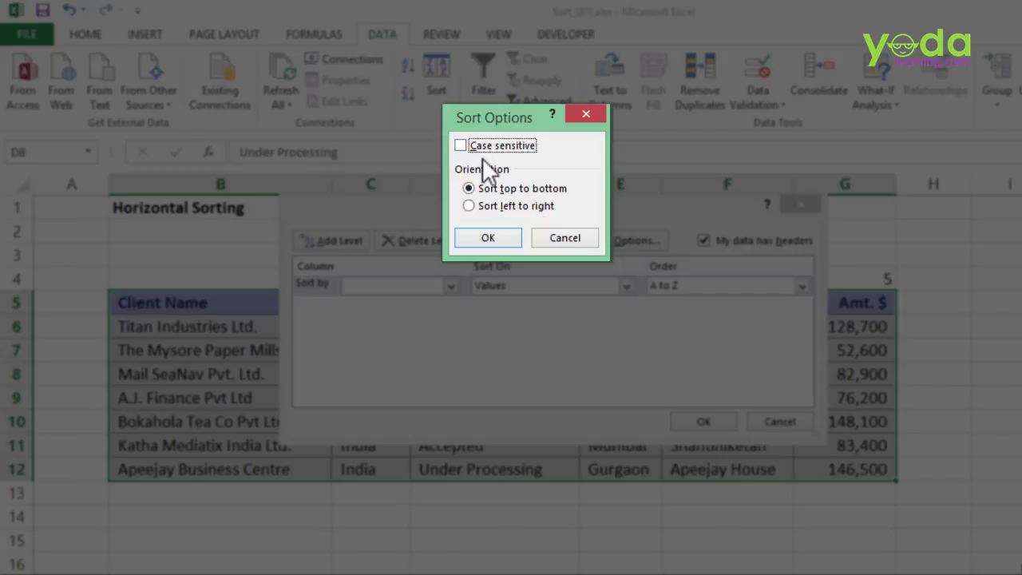
left_click(495, 207)
left_click(502, 239)
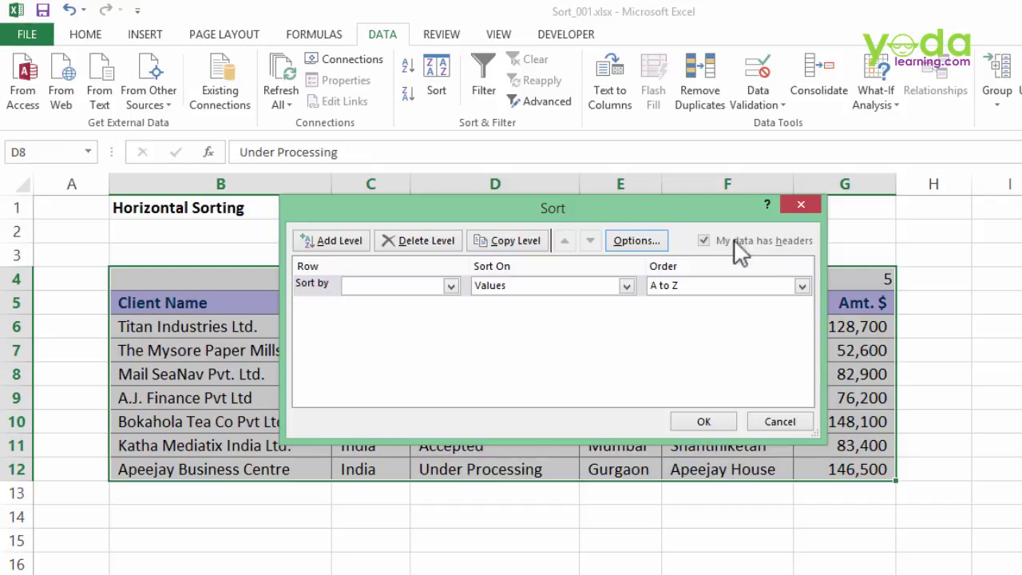
Step: Sort by Row 4, smallest to largest, so columns reorder by their helper numbers
left_click(450, 286)
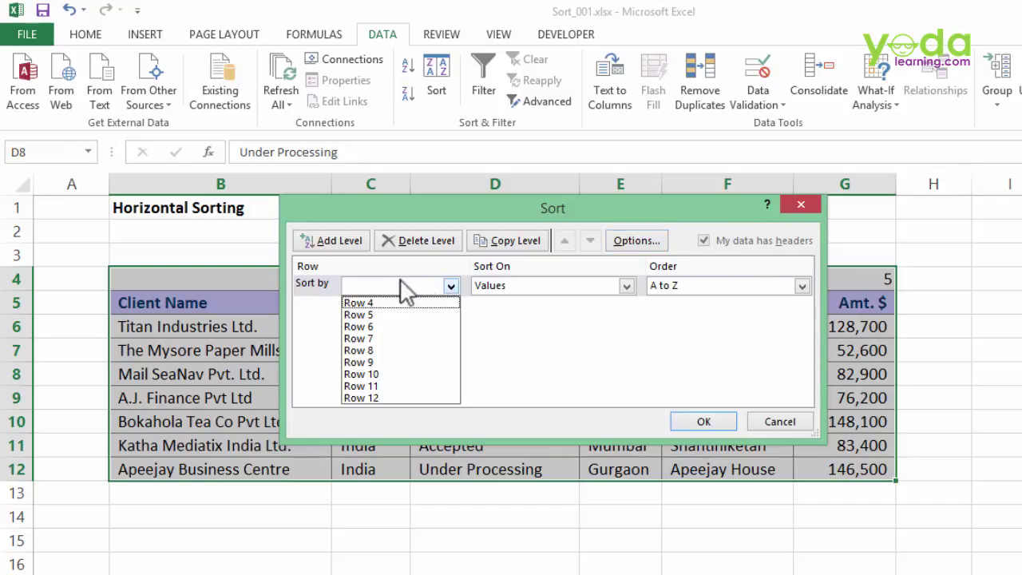
left_click(360, 302)
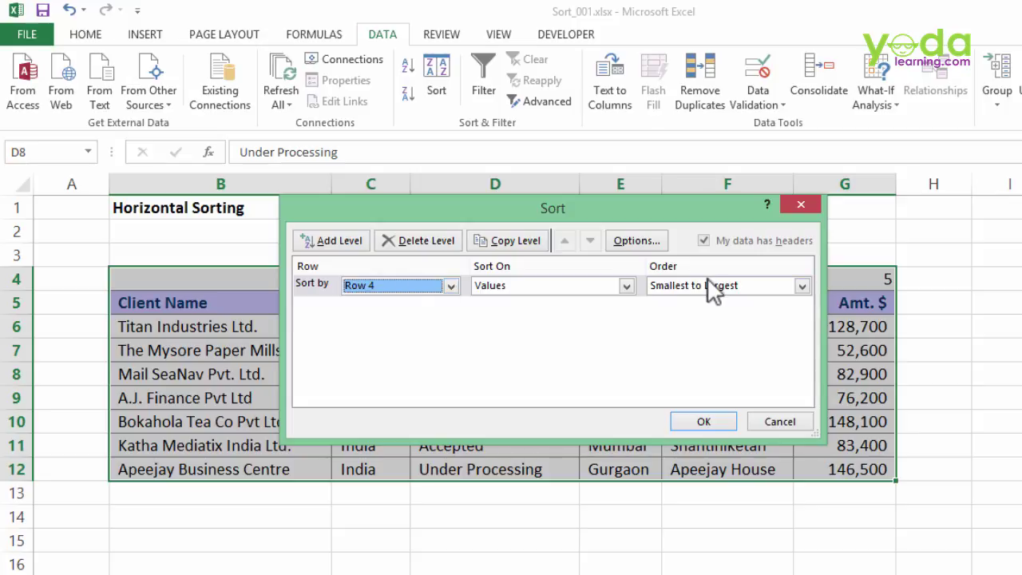
left_click_drag(677, 219, 535, 371)
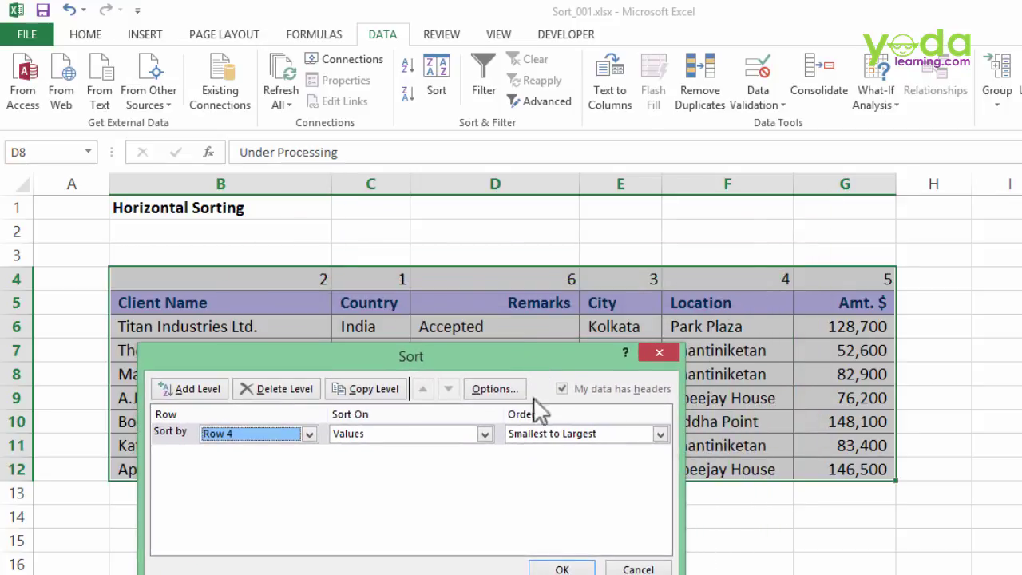
left_click(571, 569)
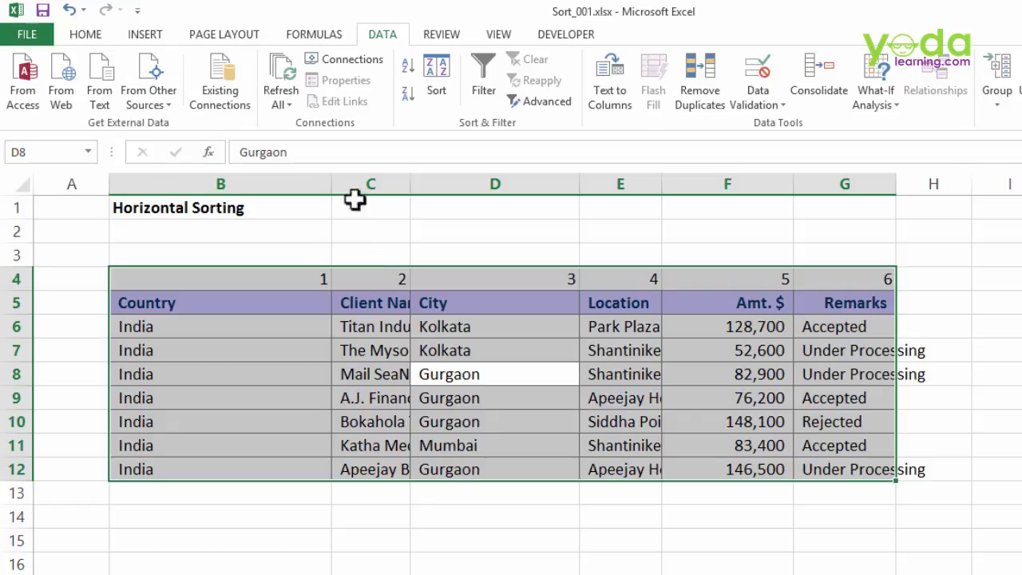
Step: AutoFit all column widths across the whole sheet
left_click(20, 177)
double_click(332, 185)
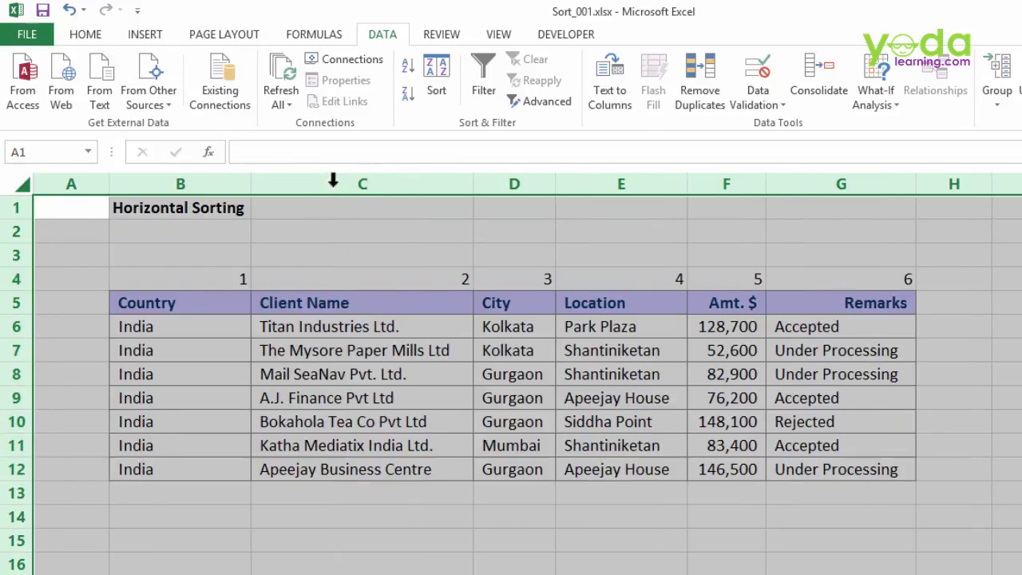
left_click(447, 367)
Step: Check the Remarks, Amt. $ and Country values, then reselect the whole table with Ctrl+A
left_click_drag(821, 304, 827, 479)
left_click_drag(728, 307, 723, 471)
left_click_drag(178, 320, 191, 467)
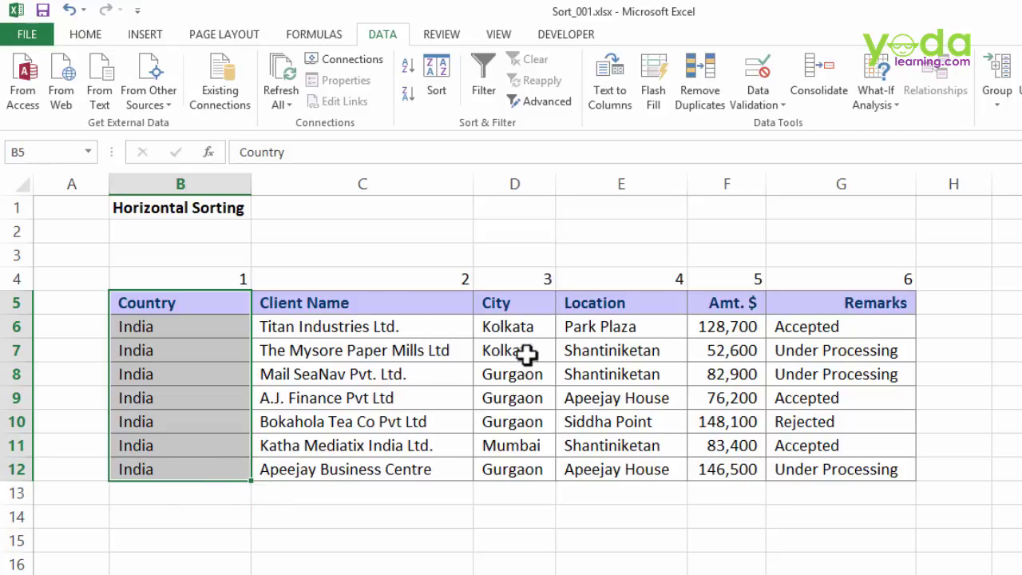
left_click(544, 372)
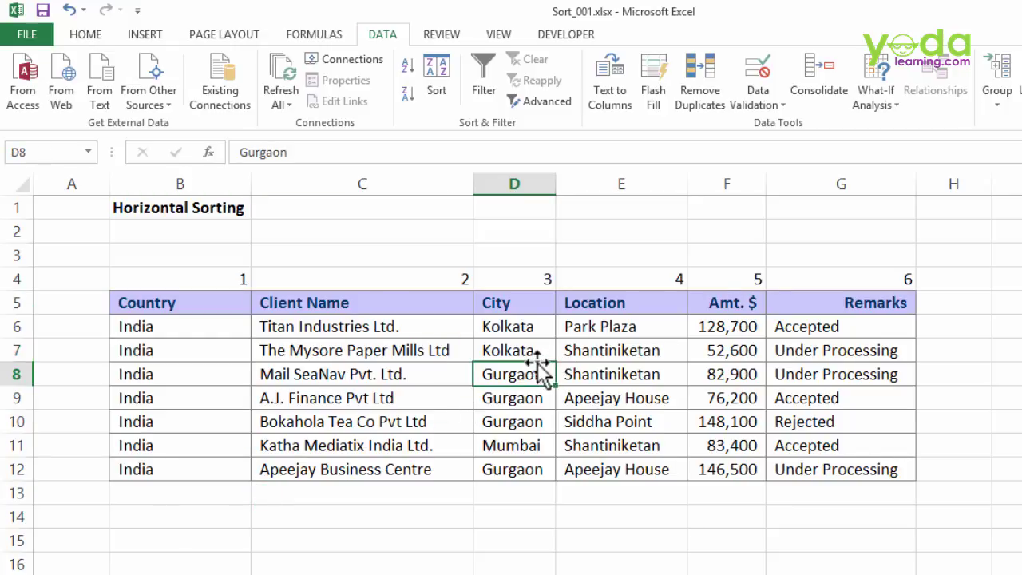
key("ctrl+a")
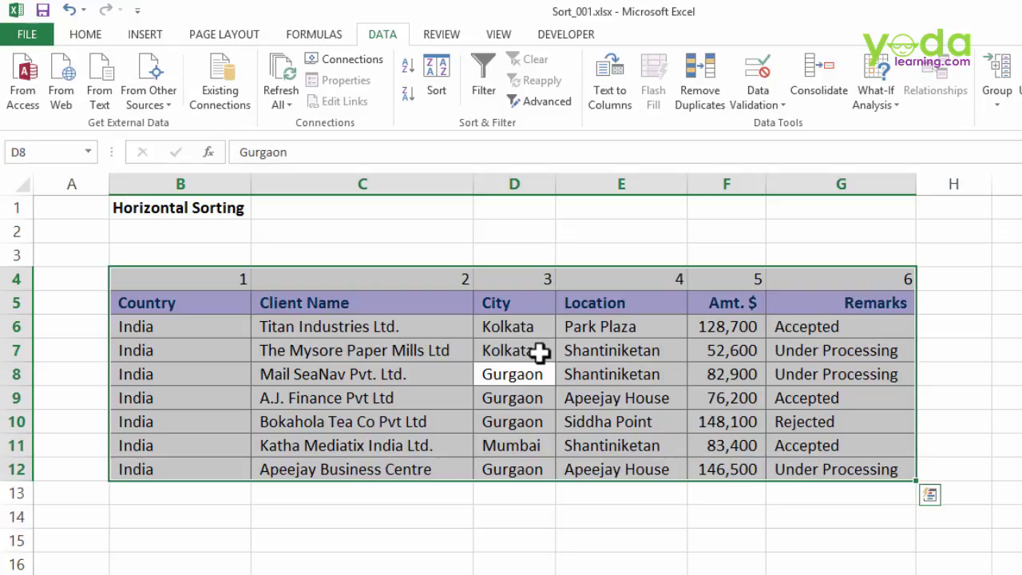
left_click(432, 86)
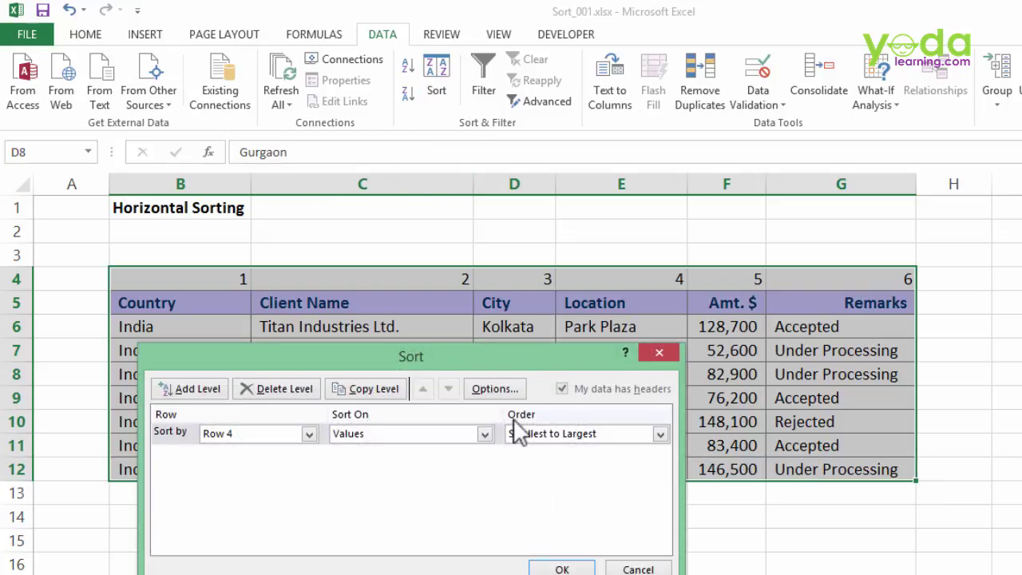
left_click(495, 389)
left_click(390, 462)
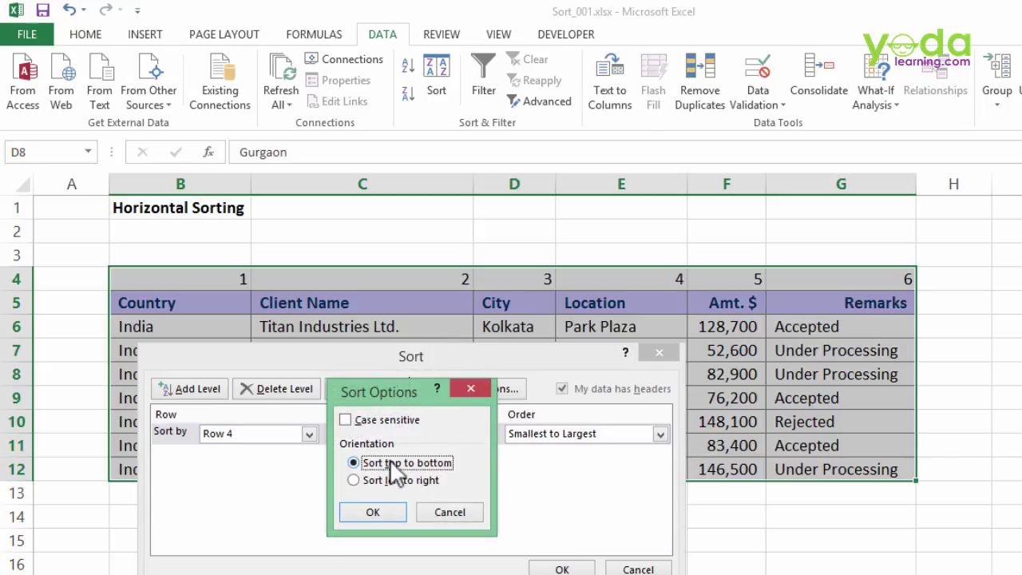
left_click(386, 512)
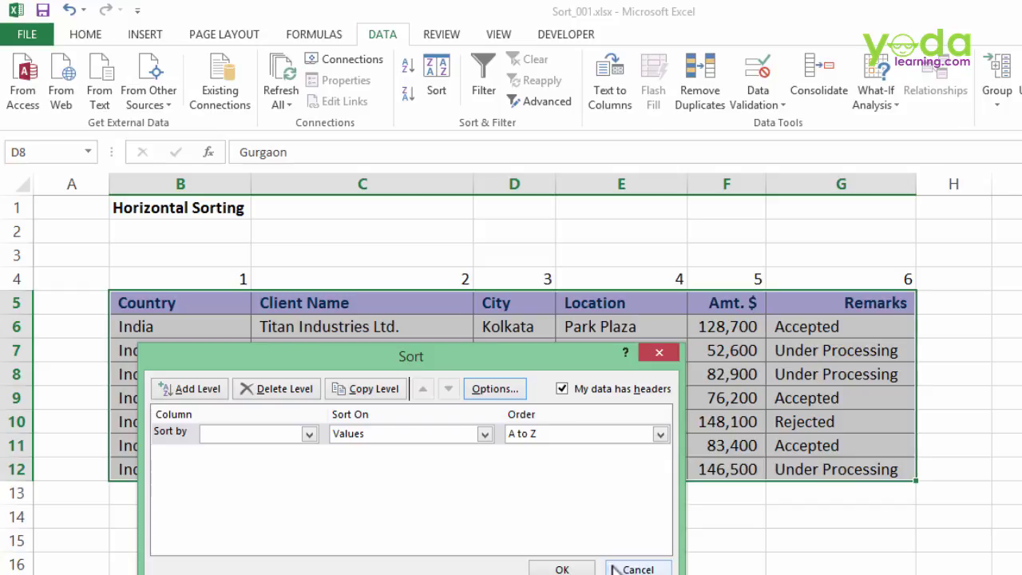
left_click(636, 569)
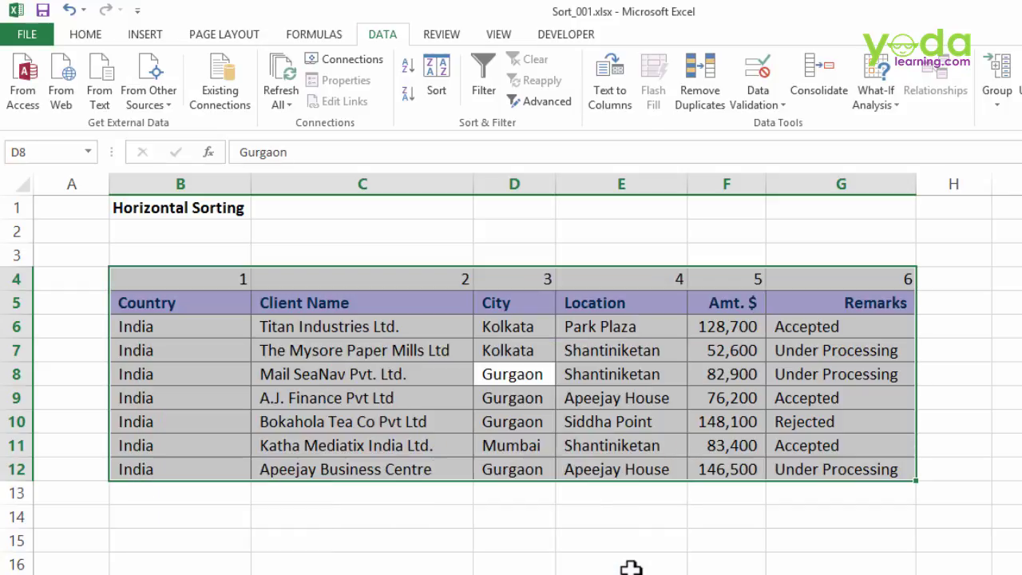
left_click(589, 423)
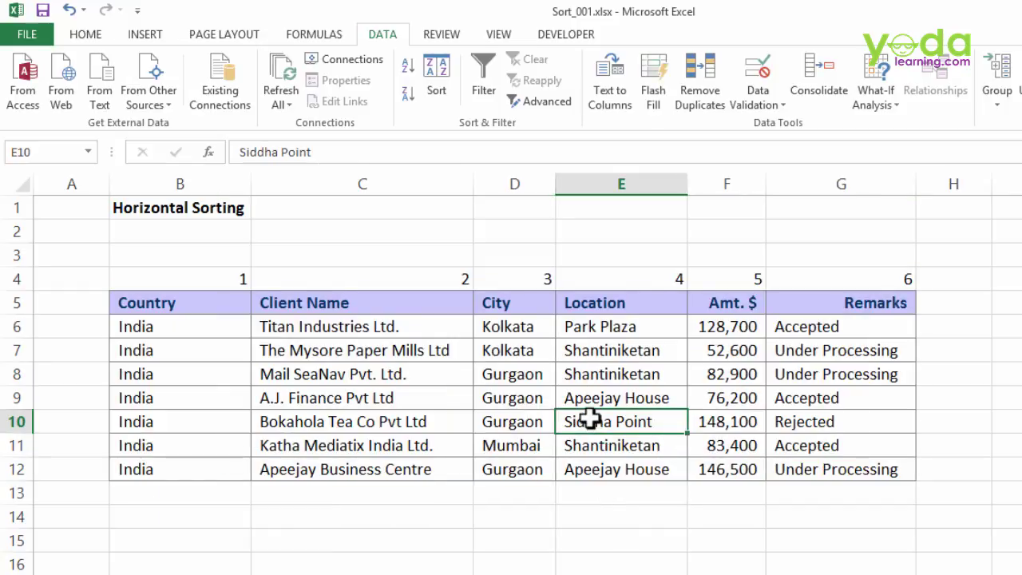